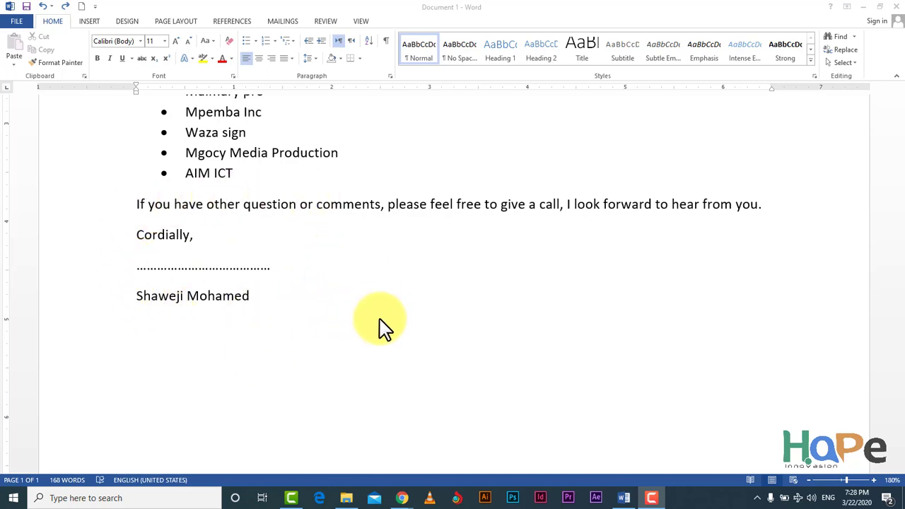
Step: Scroll to the top of the letter and place the cursor just before 'Dear' in the salutation
scroll(382, 327, up, 2)
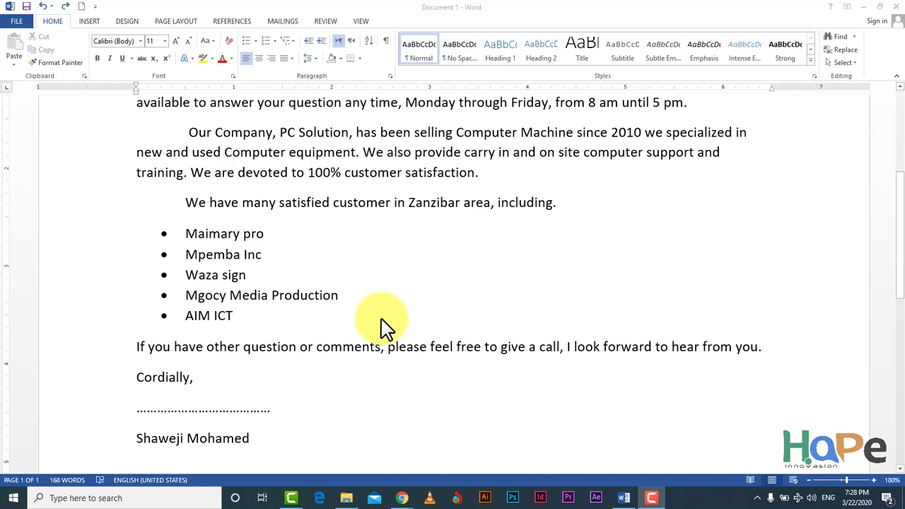
scroll(382, 326, up, 1)
scroll(259, 284, up, 3)
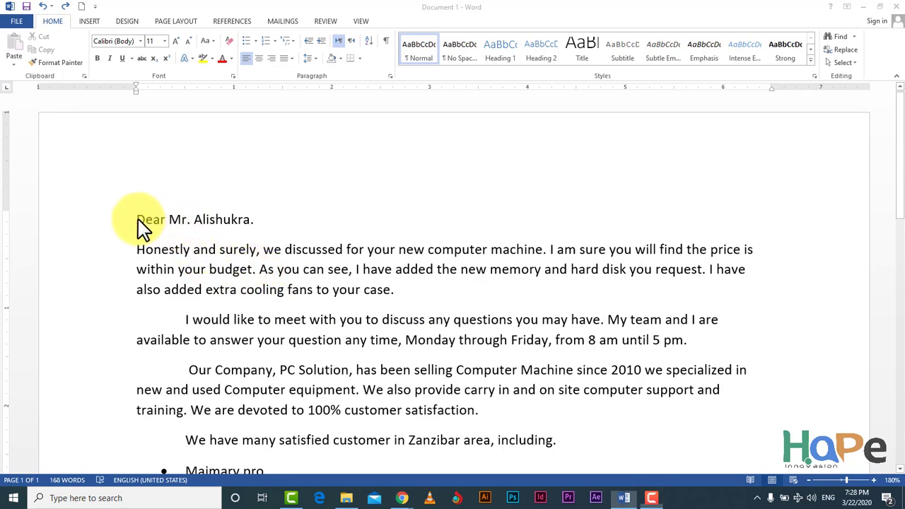
click(139, 220)
drag(139, 221, 145, 219)
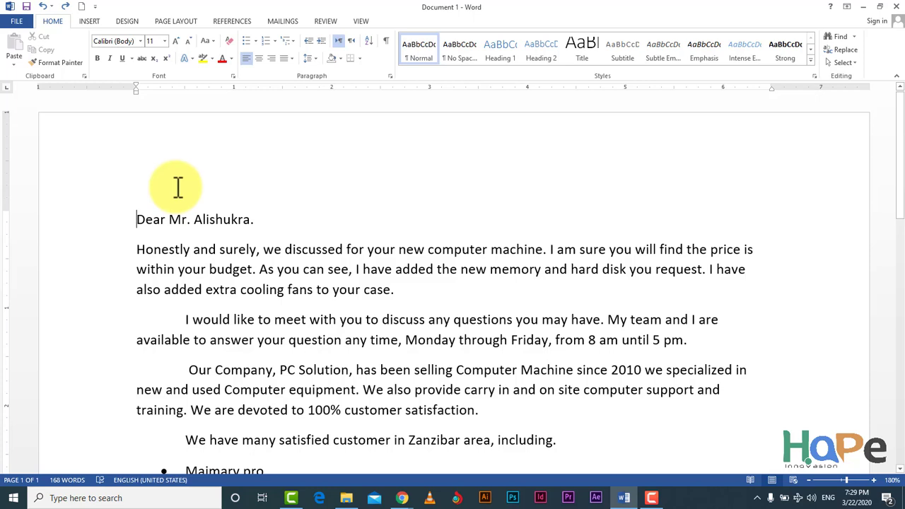
Step: Insert two blank lines above the salutation, type the sender's full name on the first, and start a new line
key(Return)
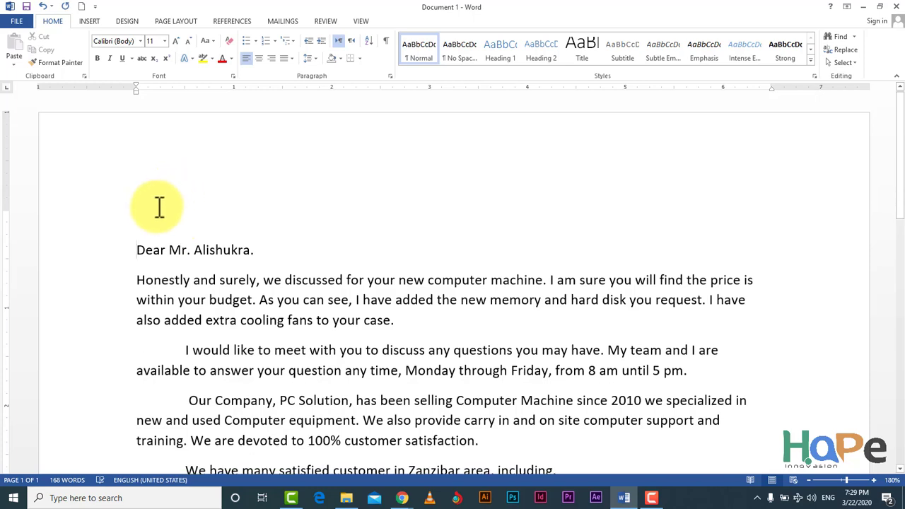
key(Return)
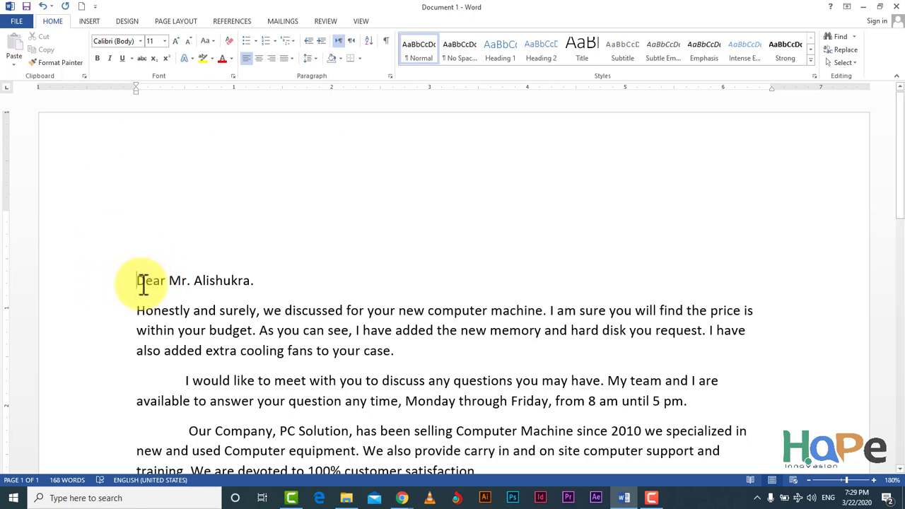
key(Up)
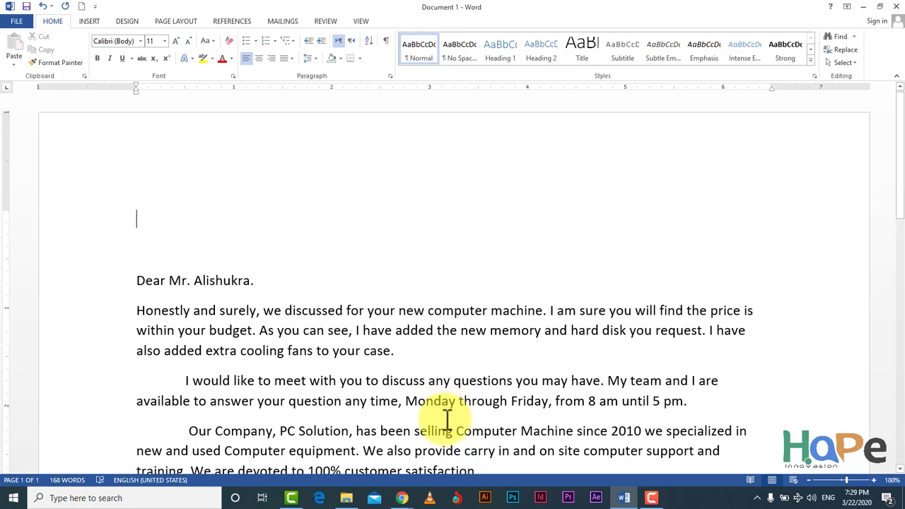
text(s)
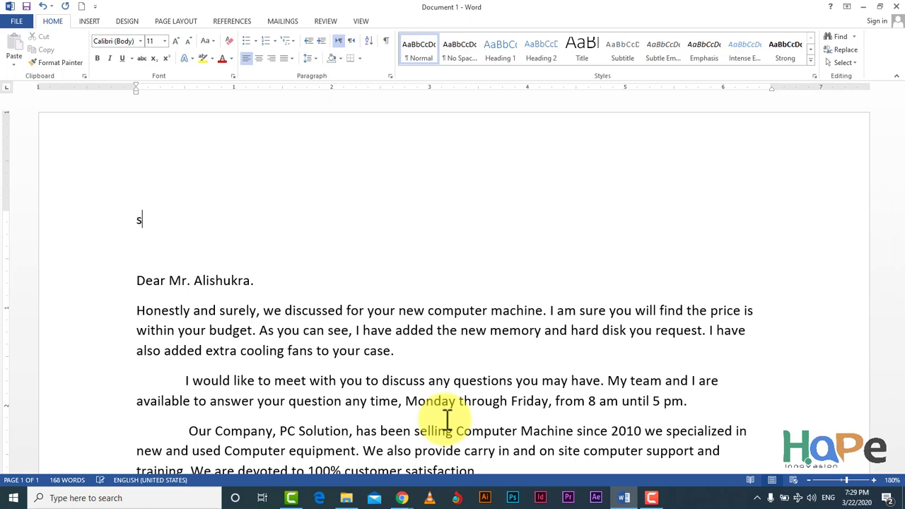
text(hawe)
text(ji )
text(M)
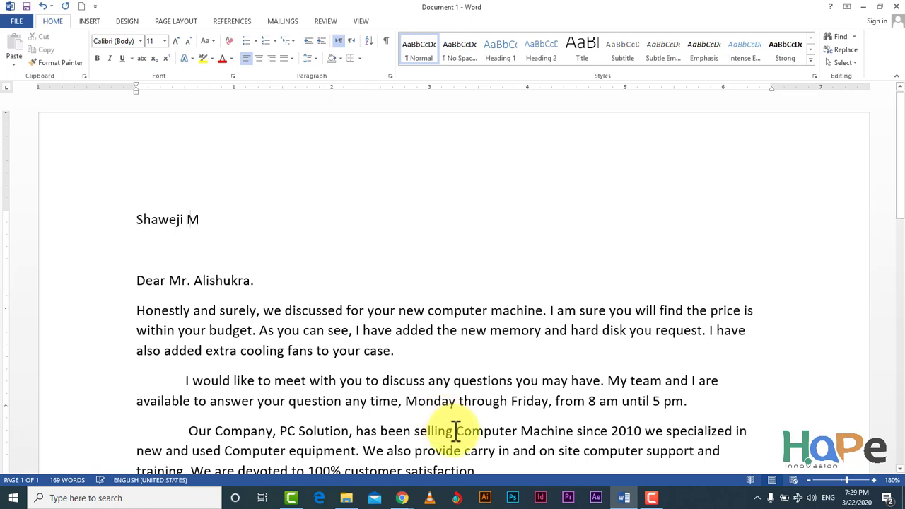
text(ohame)
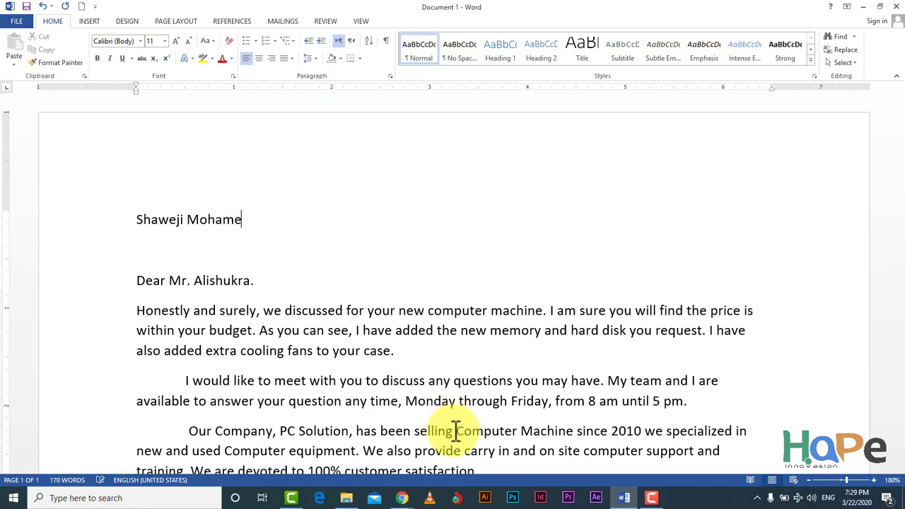
text(d)
key(Return)
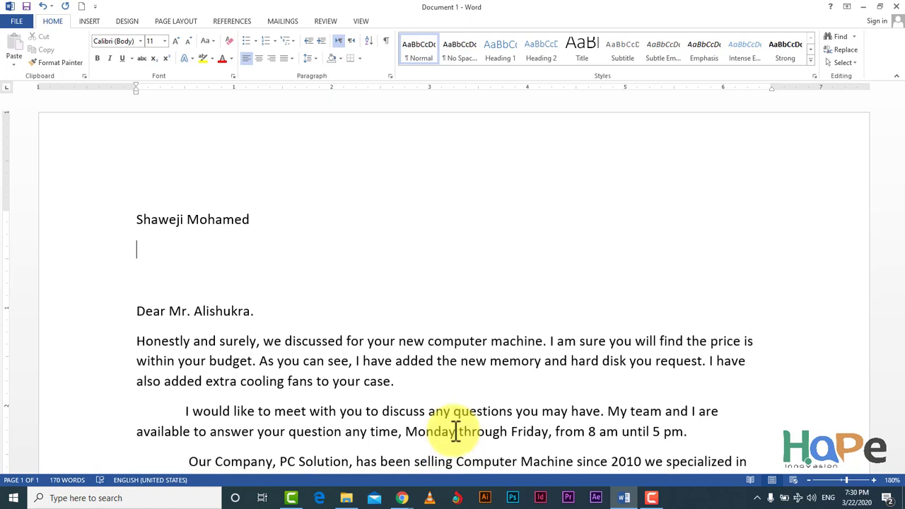
Step: Type the company name 'Pc Solution' under the sender's name, then erase part of it
text(P)
text(c )
text(Soluti)
text(on)
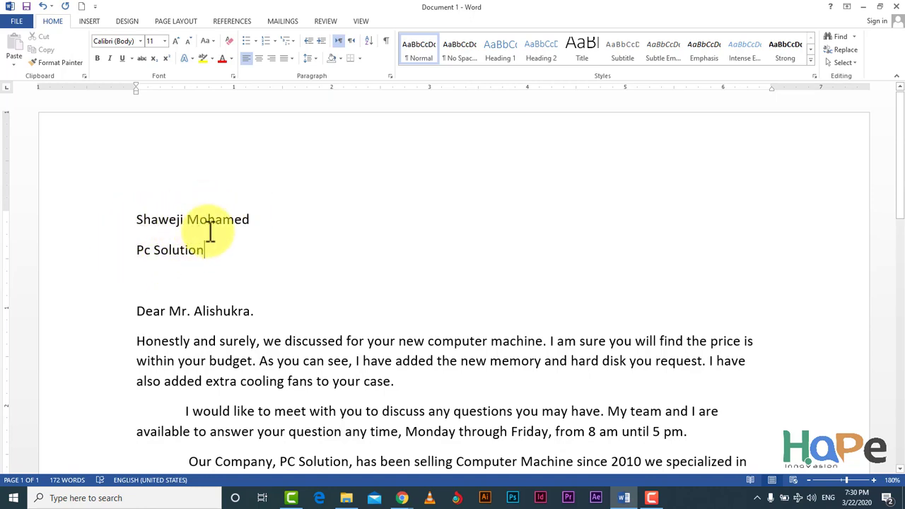
key(BackSpace)
key(BackSpace)
key(BackSpace)
key(BackSpace)
key(BackSpace)
key(BackSpace)
key(BackSpace)
key(BackSpace)
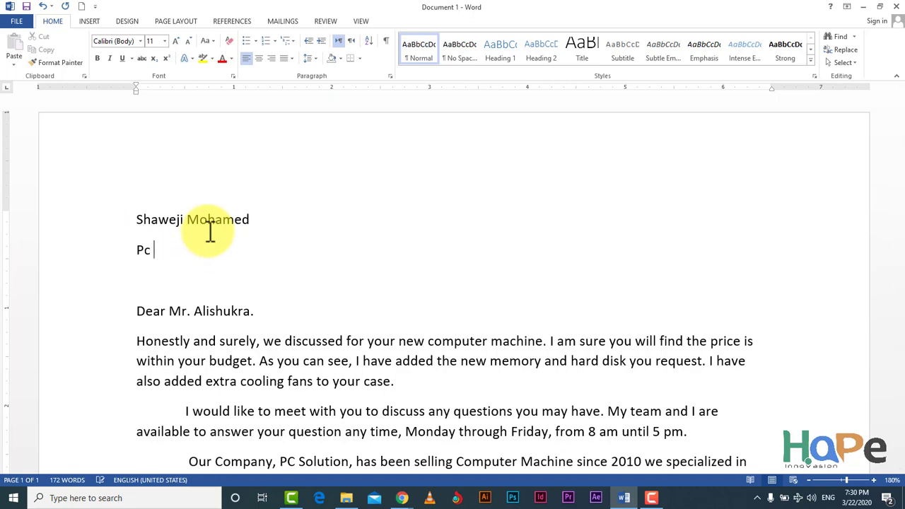
key(BackSpace)
key(BackSpace)
key(BackSpace)
key(BackSpace)
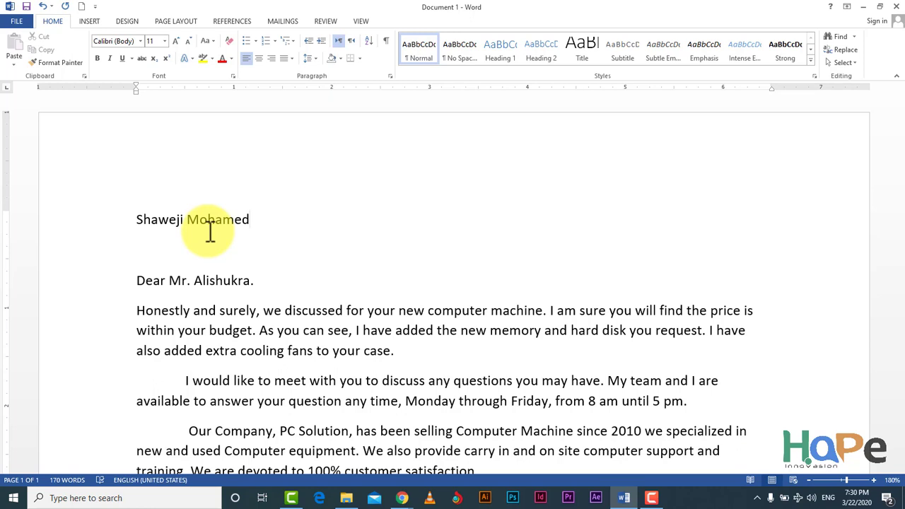
Step: Add a fresh empty line directly under the sender's name
key(Return)
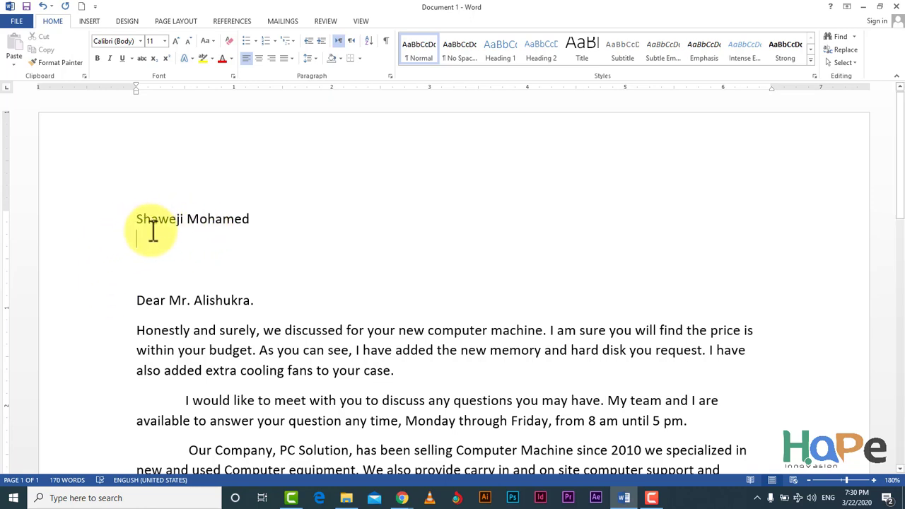
Step: Type 'Pc Solution' and the sender's street address on separate lines below the name
text(P)
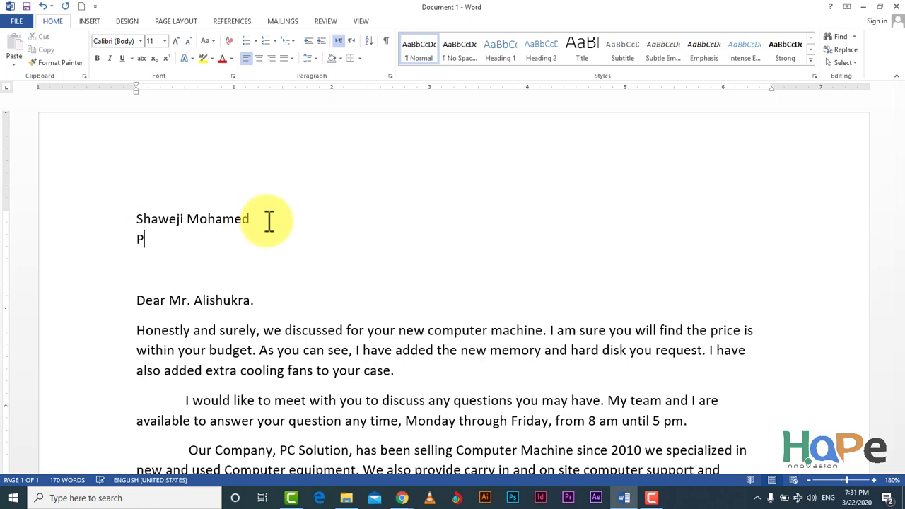
text(c)
text( Sol)
text(ution)
key(Return)
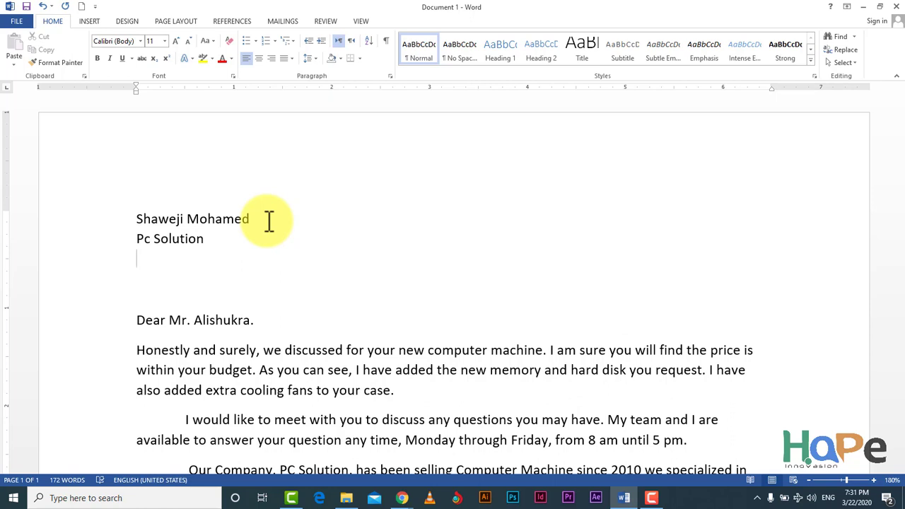
text(Mic)
text(hezan)
text(i)
text(S)
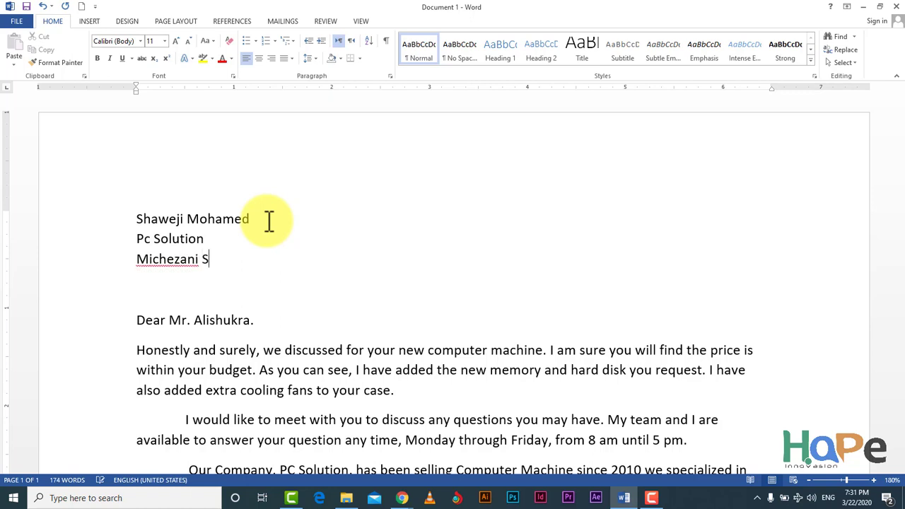
text(tree)
text(t)
Step: Add the sender's P.O. box and town lines, ending with a new empty line
key(Return)
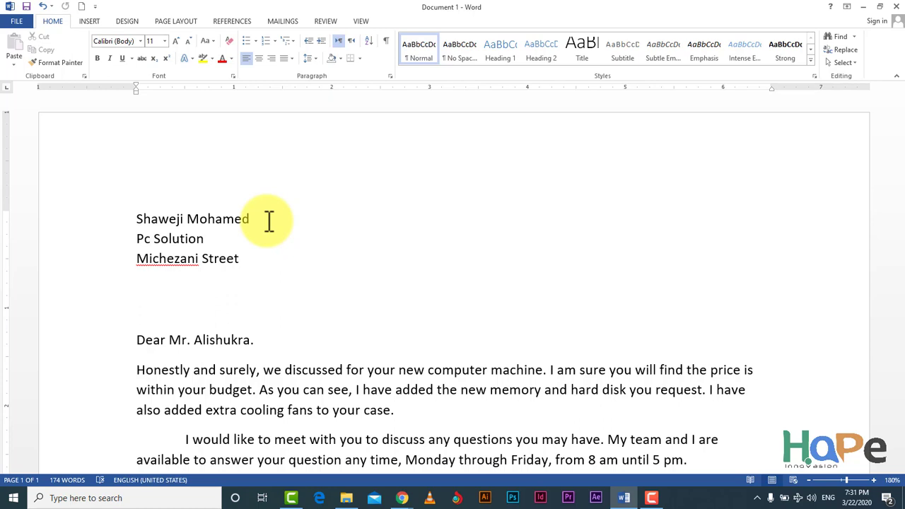
text(P)
text(.)
text(O)
text(B)
text(O)
key(BackSpace)
key(BackSpace)
key(BackSpace)
text(O.)
text(BOX )
text(2)
text(12)
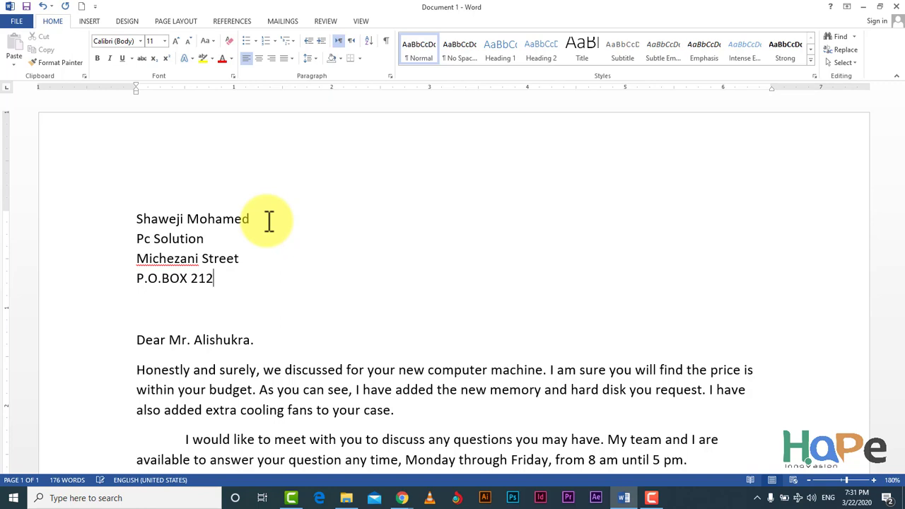
key(Return)
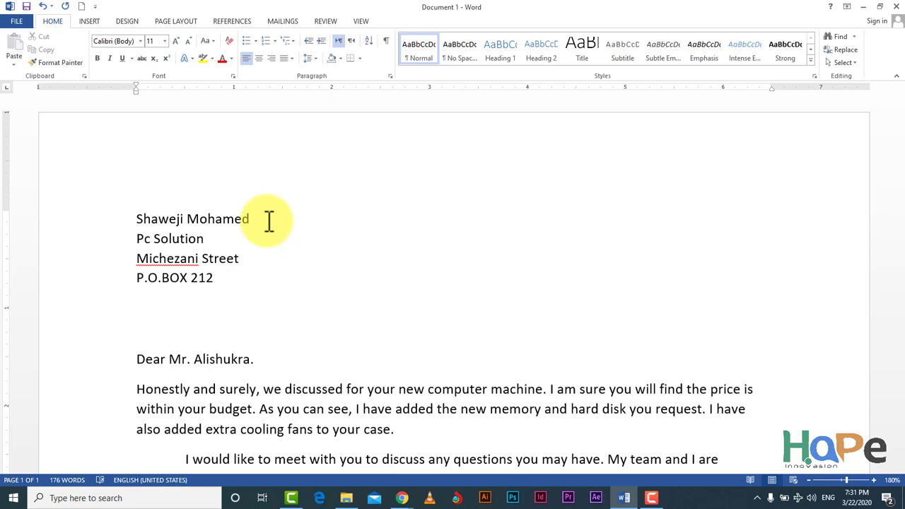
text(z)
text(A)
key(BackSpace)
key(BackSpace)
text(Zan)
text(zibar)
text(.)
key(Return)
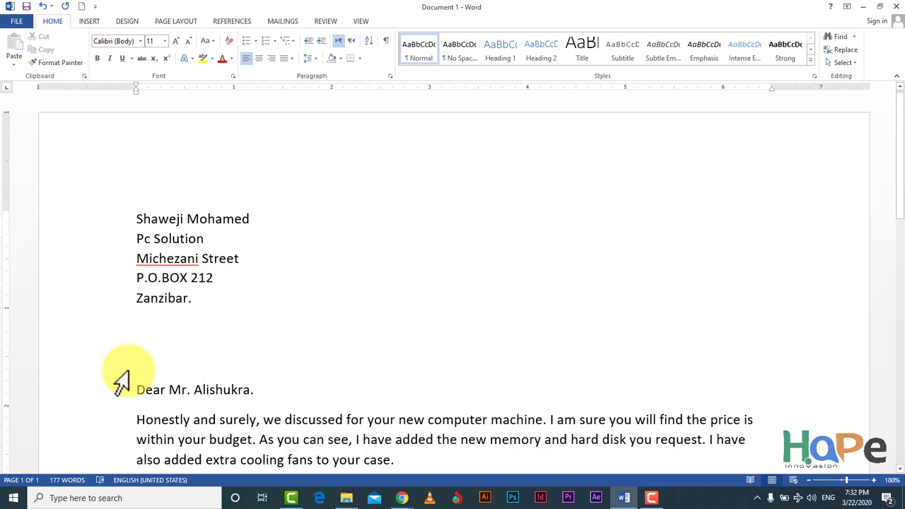
Step: Turn a row of hyphens into a horizontal rule under the sender block and begin the recipient line
text(----)
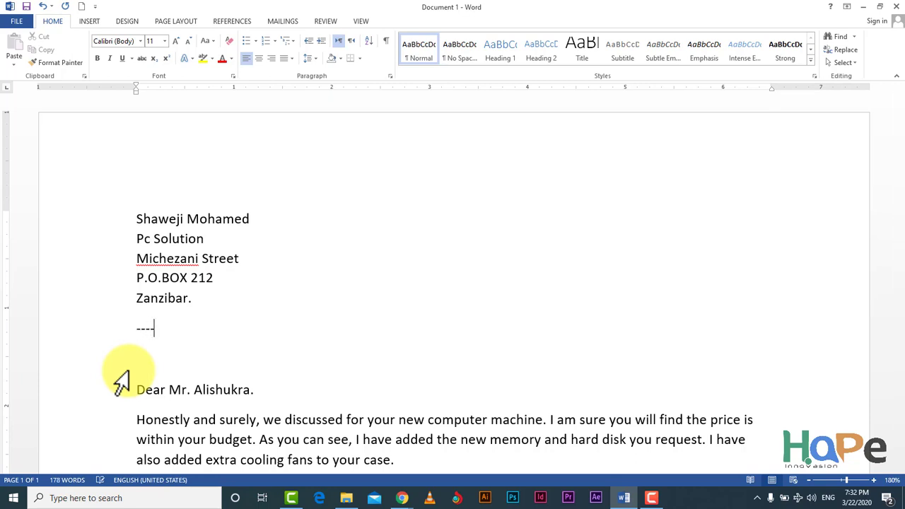
text(----)
text(--------)
key(Return)
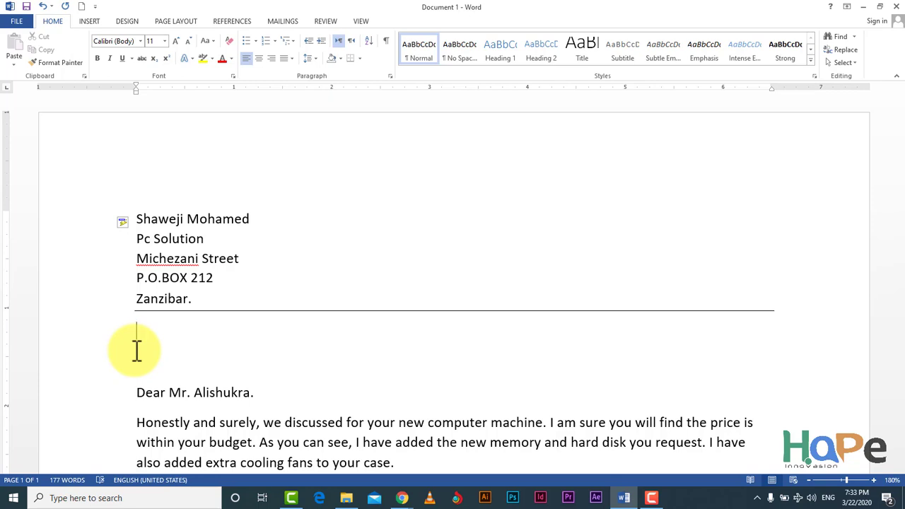
text(Mt)
text(.)
Step: Enter the recipient's name, P.O. box and town as three lines below the rule, then a new line
key(BackSpace)
text(r)
text(. )
text(Moham)
text(ed )
text(Ali)
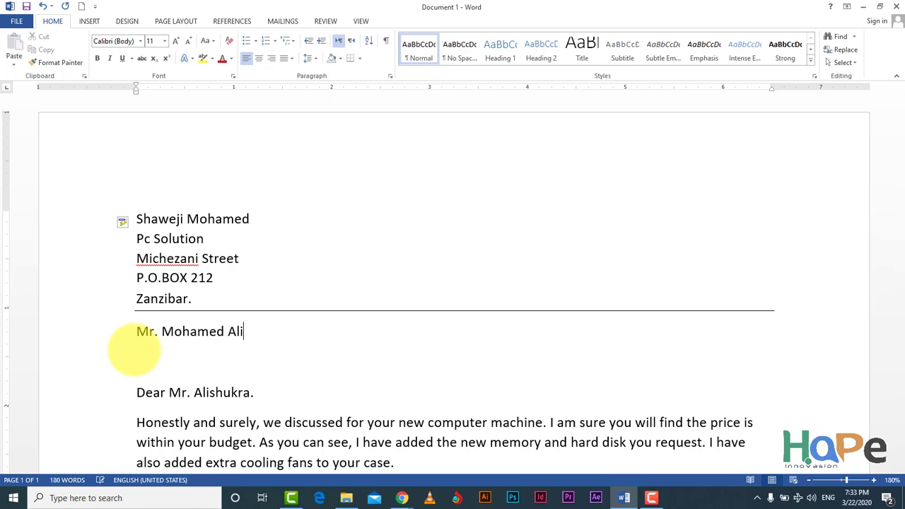
text(shukra)
key(Return)
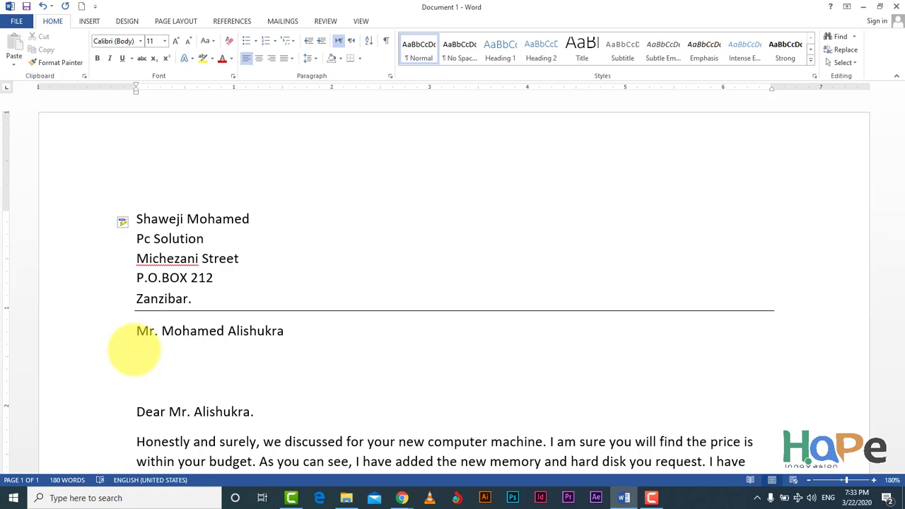
text(P.O)
text(.BO)
text(X)
text( 1818)
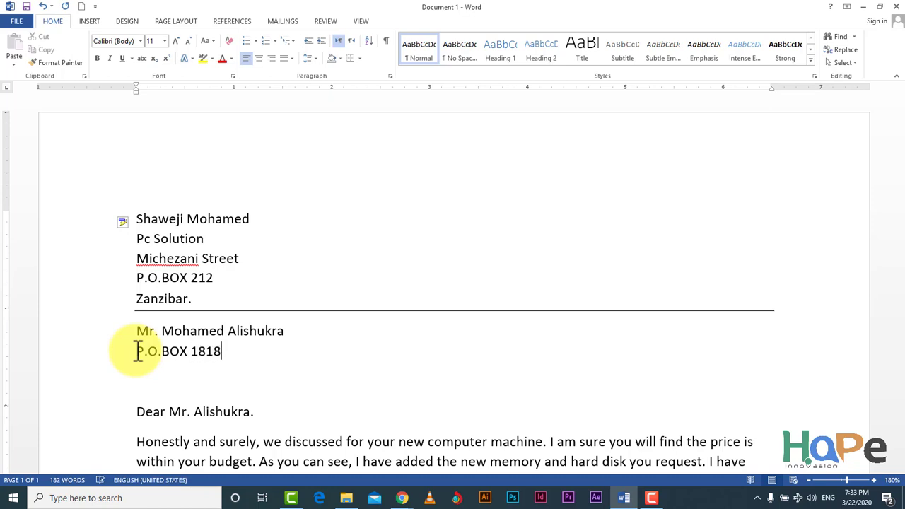
key(Return)
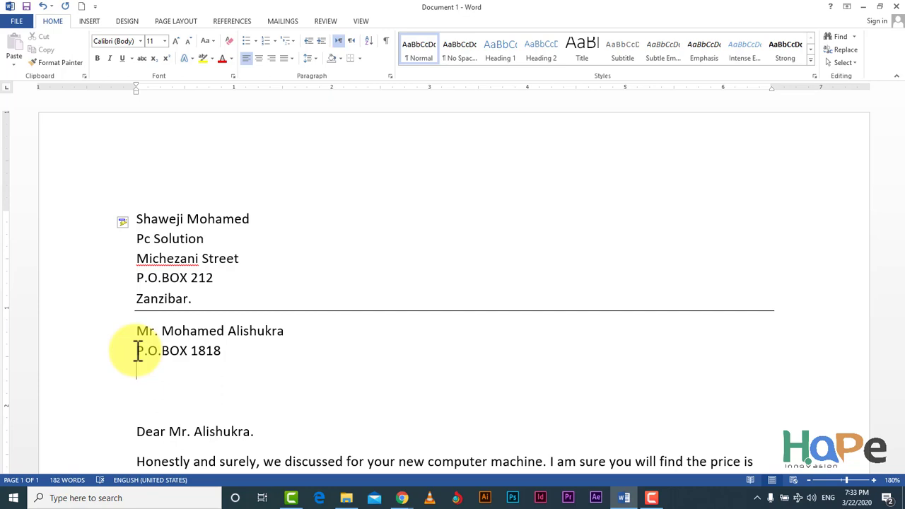
text(Za)
key(BackSpace)
key(BackSpace)
text(Za)
text(nziba)
text(r)
text(.)
key(Return)
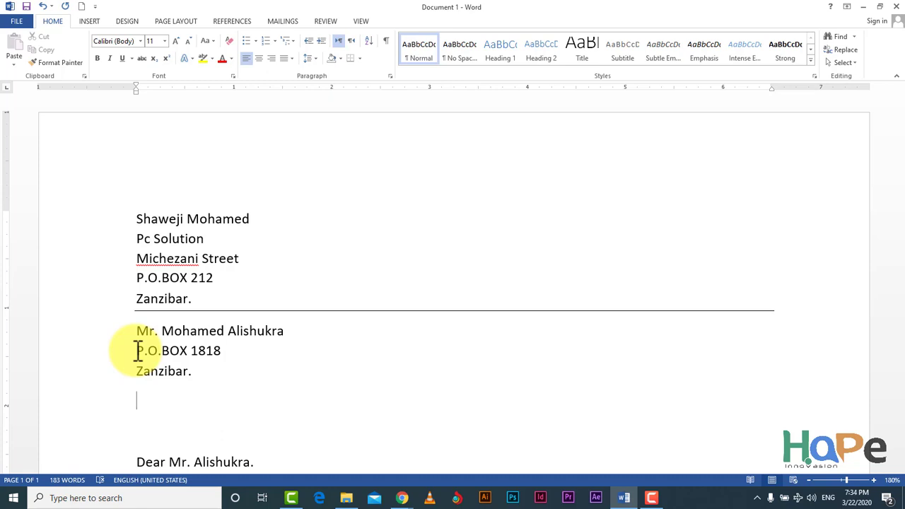
Step: Insert the date March 22, 2020 via AutoComplete and tidy the blank lines around it
text(mar)
text(ch )
text(22)
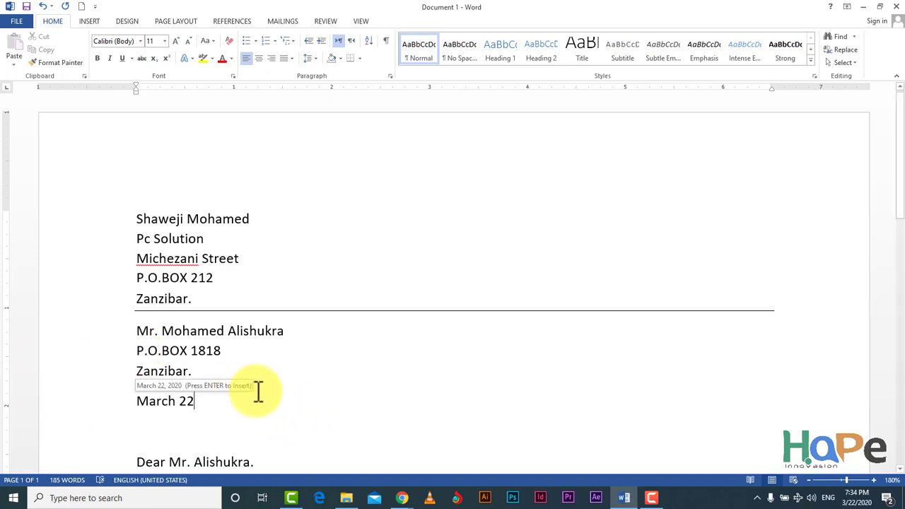
key(Return)
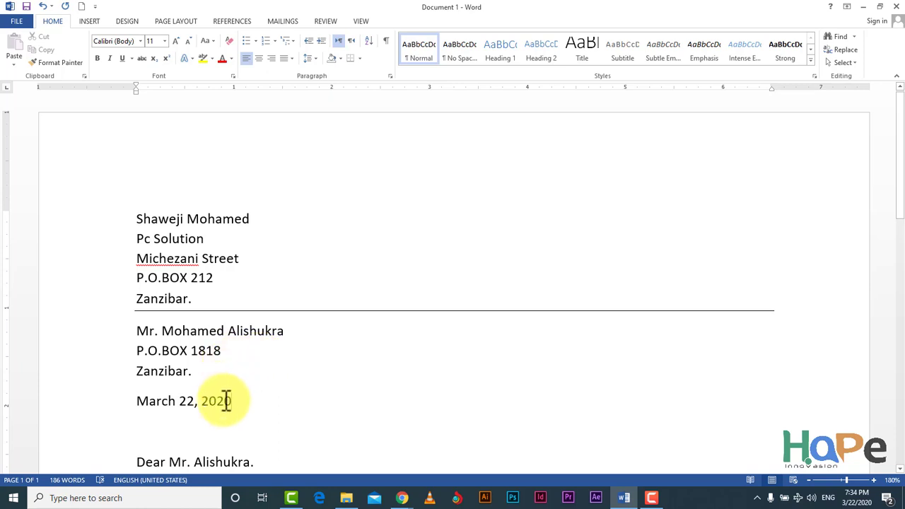
click(190, 426)
key(BackSpace)
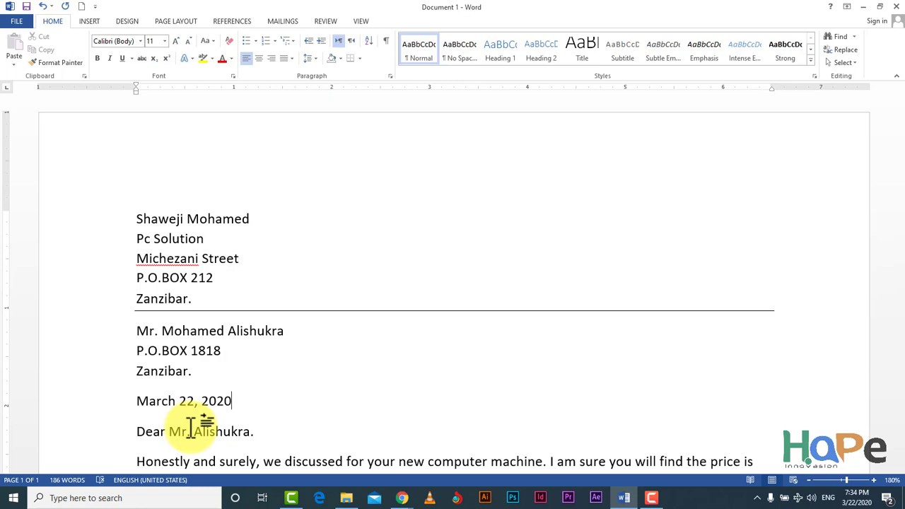
click(152, 380)
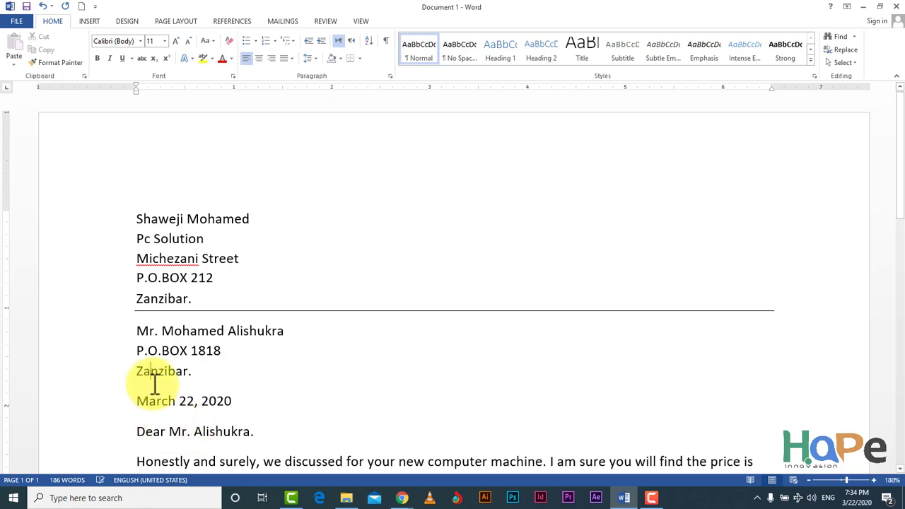
click(138, 401)
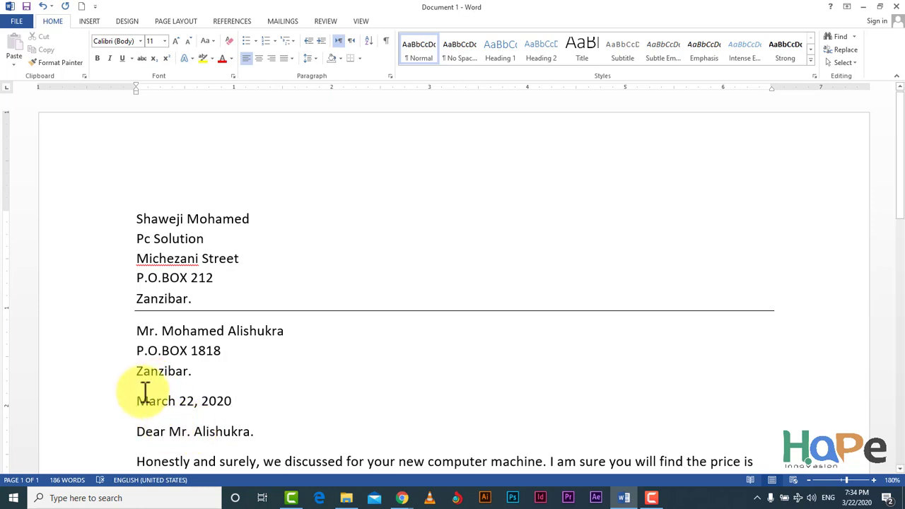
key(BackSpace)
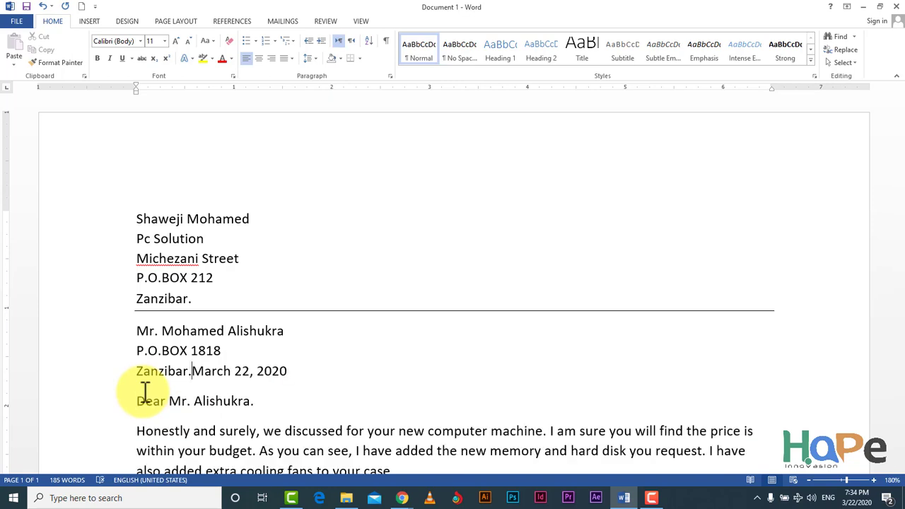
key(Return)
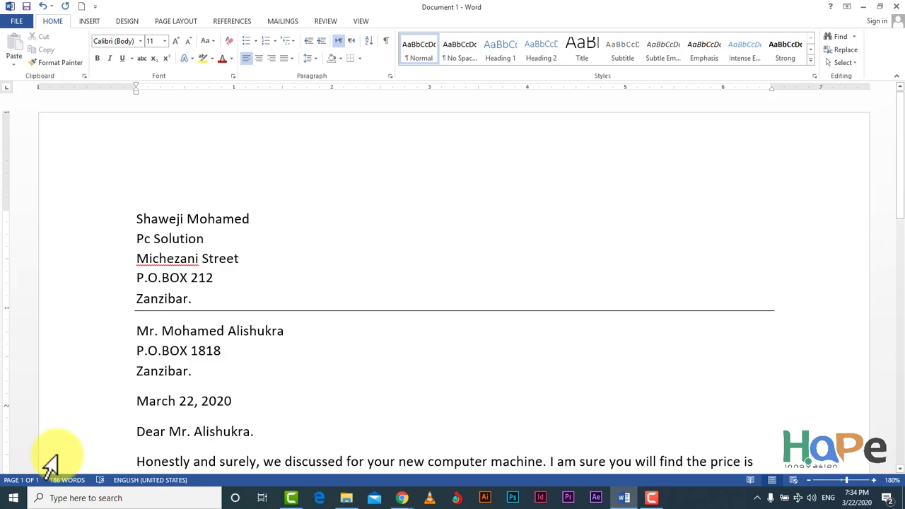
Step: Use Ignore All to clear the spelling underline on the sender's street name
right_click(163, 259)
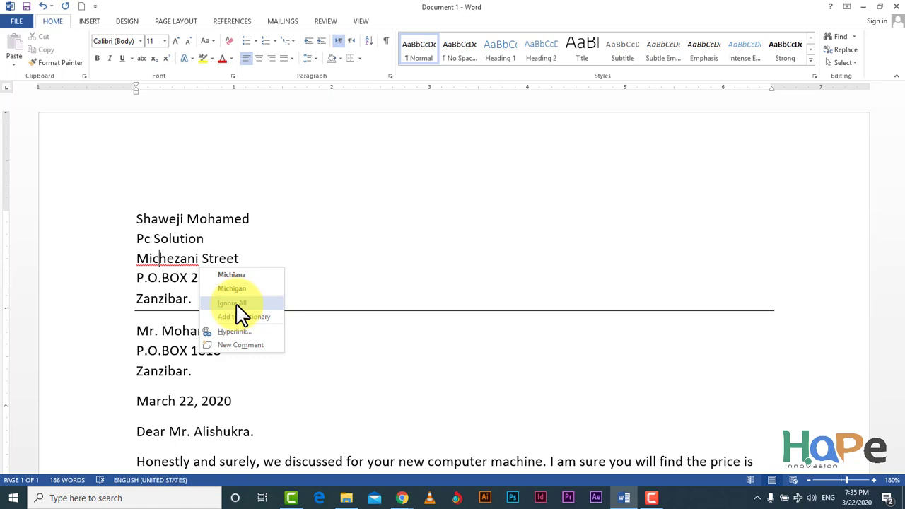
click(236, 306)
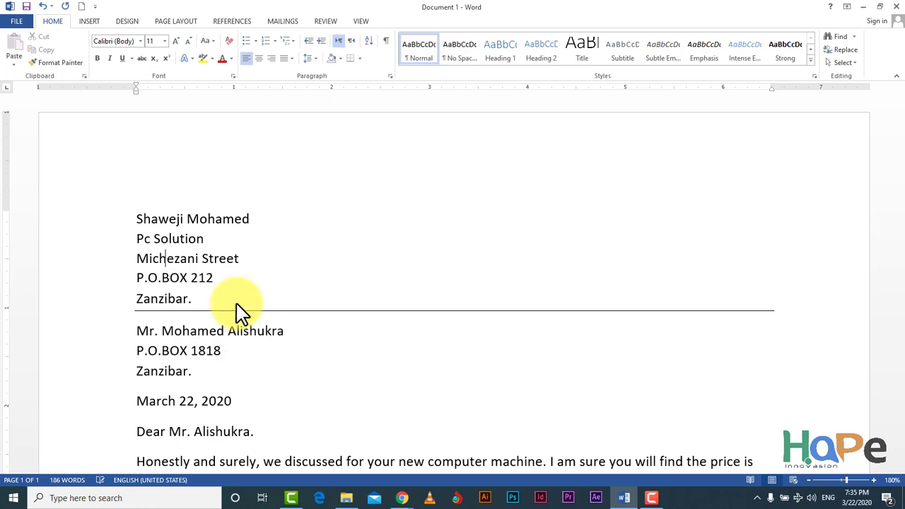